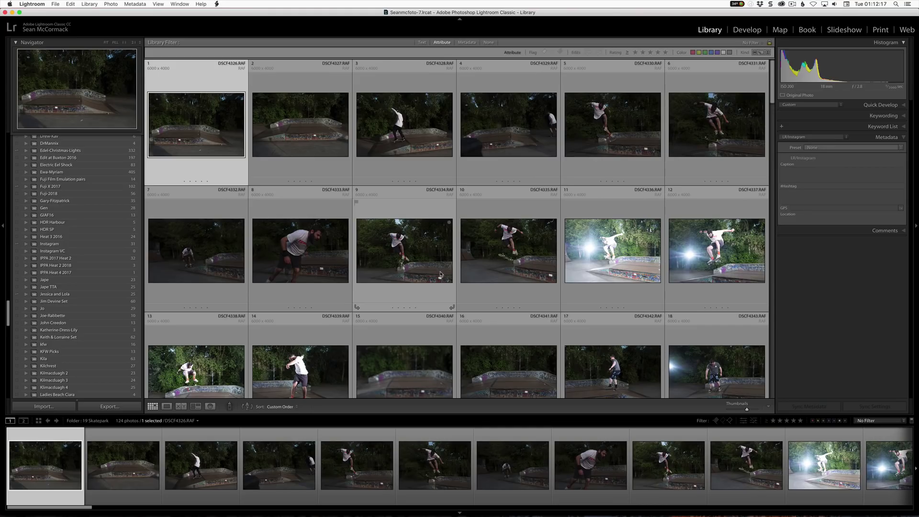
- Open the first Skatepark photo, DSCF4326, full size from the grid
{"action": "double_click", "coordinate": [195, 126]}
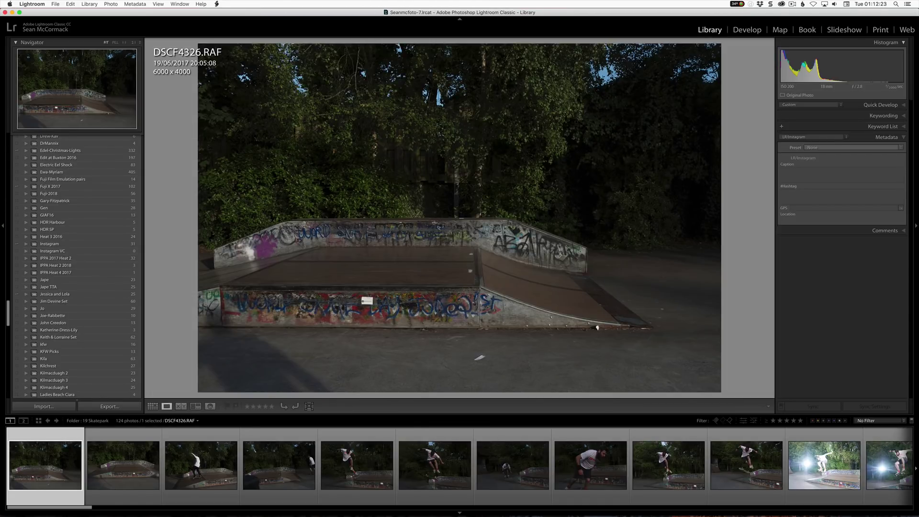
- Step forward through the next skatepark photos one at a time, from DSCF4327 onward
{"action": "key", "text": "Right"}
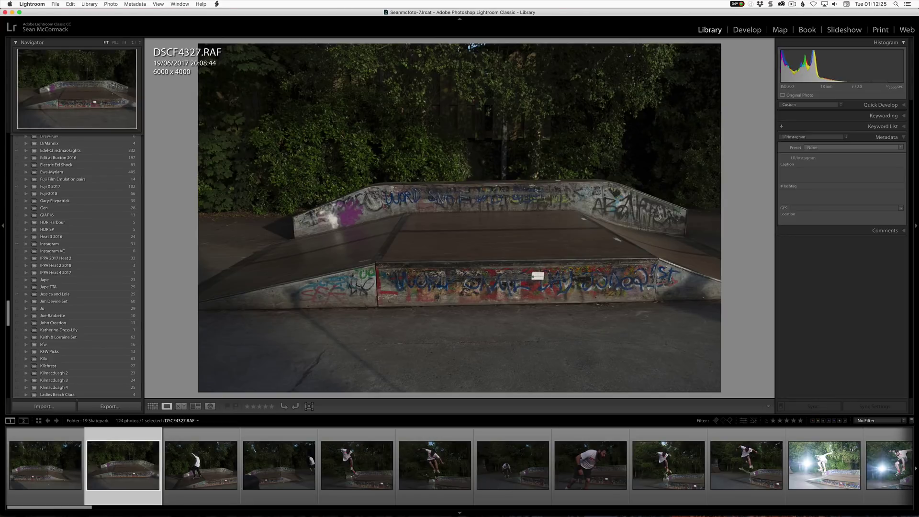
{"action": "key", "text": "Right"}
{"action": "key", "text": "Right"}
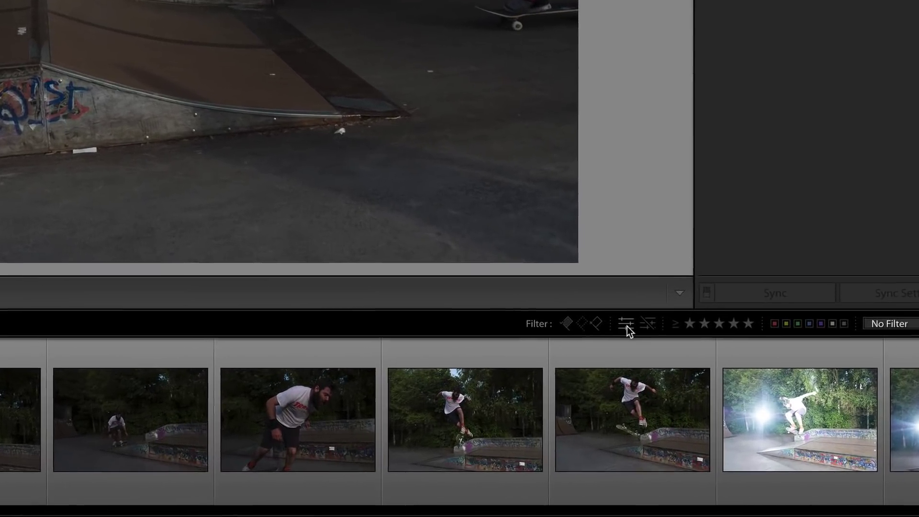
- Filter the filmstrip to only the 37 edited skatepark photos in Grid view
{"action": "left_click", "coordinate": [627, 307]}
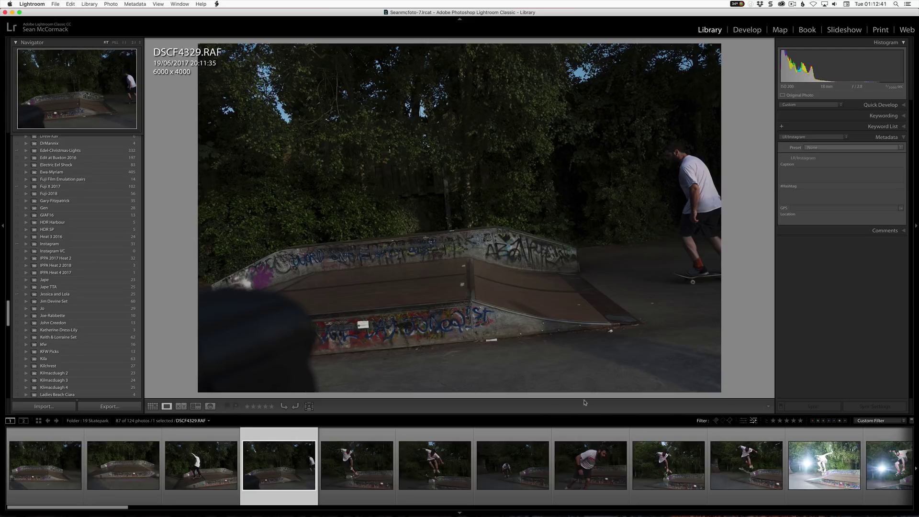
{"action": "key", "text": "g"}
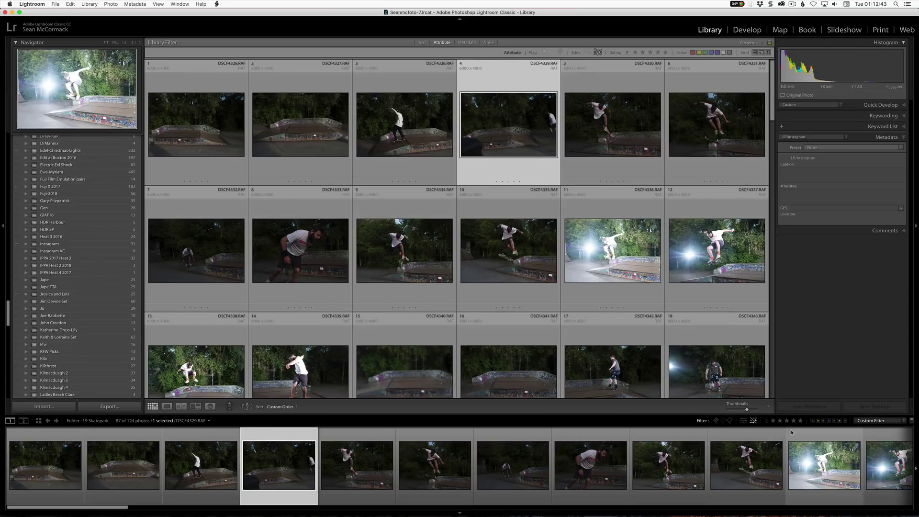
{"action": "left_click", "coordinate": [743, 421]}
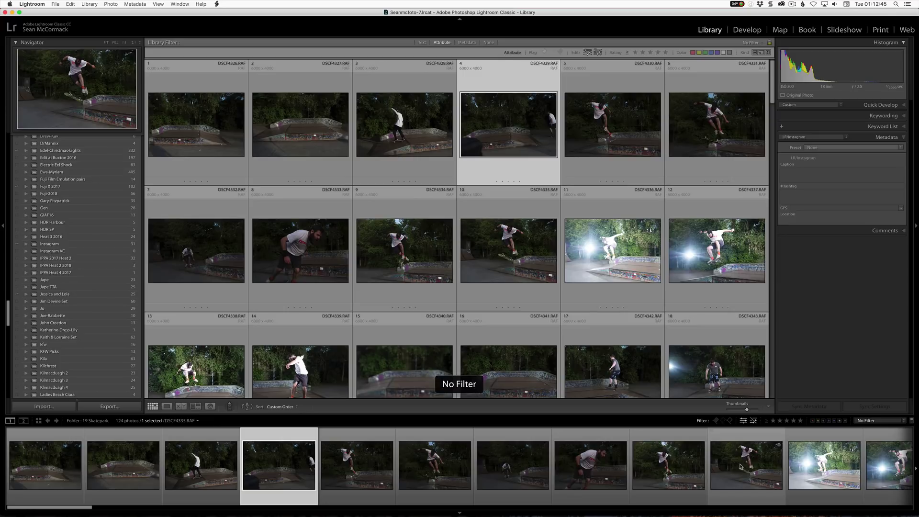
{"action": "left_click", "coordinate": [755, 421]}
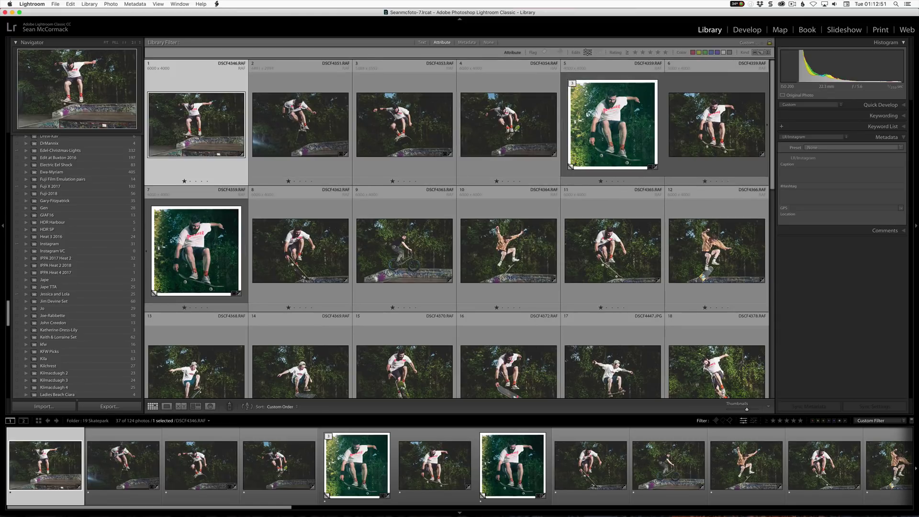
- Review the edited photos full size, then reset to No Filter to show all 124 photos
{"action": "double_click", "coordinate": [209, 121]}
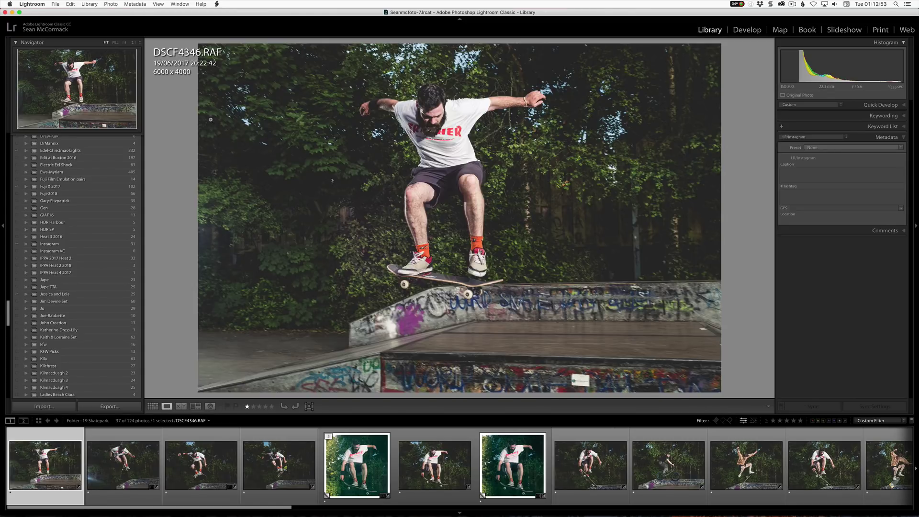
{"action": "key", "text": "Right"}
{"action": "key", "text": "Right"}
{"action": "key", "text": "Right"}
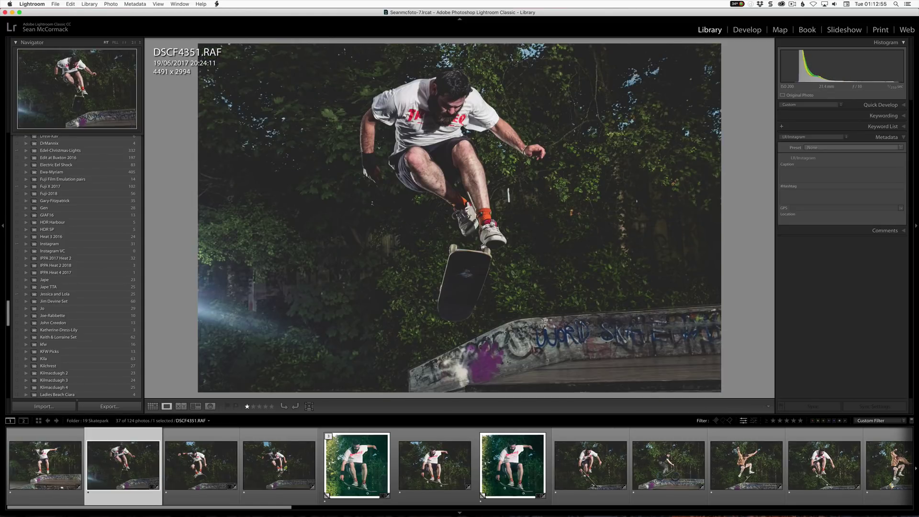
{"action": "key", "text": "Right"}
{"action": "key", "text": "Right"}
{"action": "key", "text": "Right"}
{"action": "key", "text": "Right"}
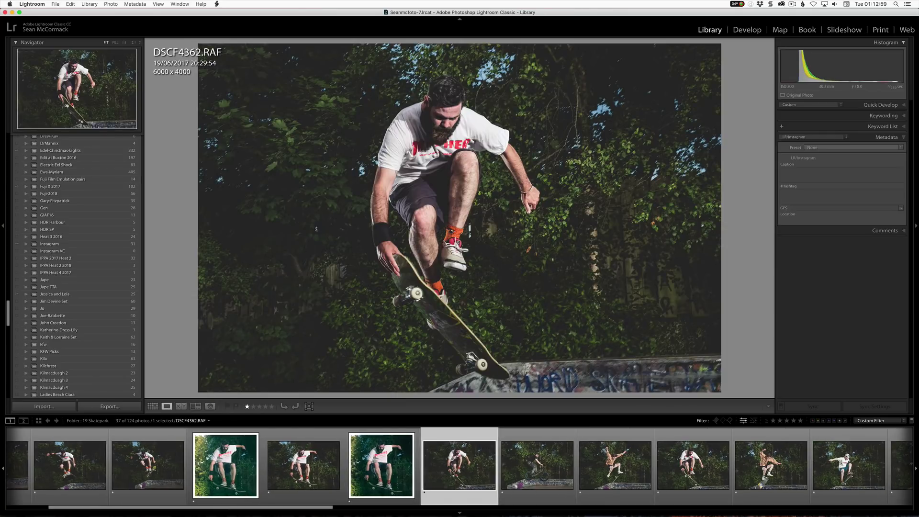
{"action": "key", "text": "Right"}
{"action": "key", "text": "Right"}
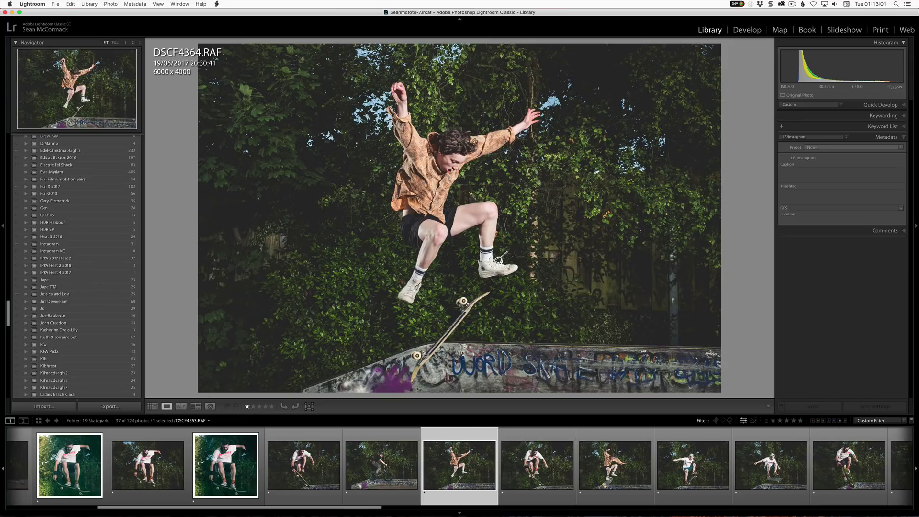
{"action": "key", "text": "Right"}
{"action": "key", "text": "Right"}
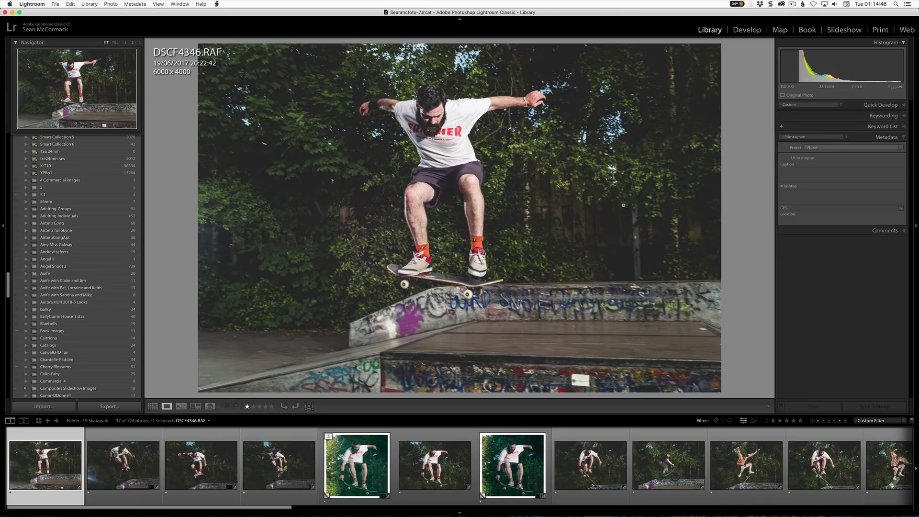
{"action": "left_click", "coordinate": [743, 421]}
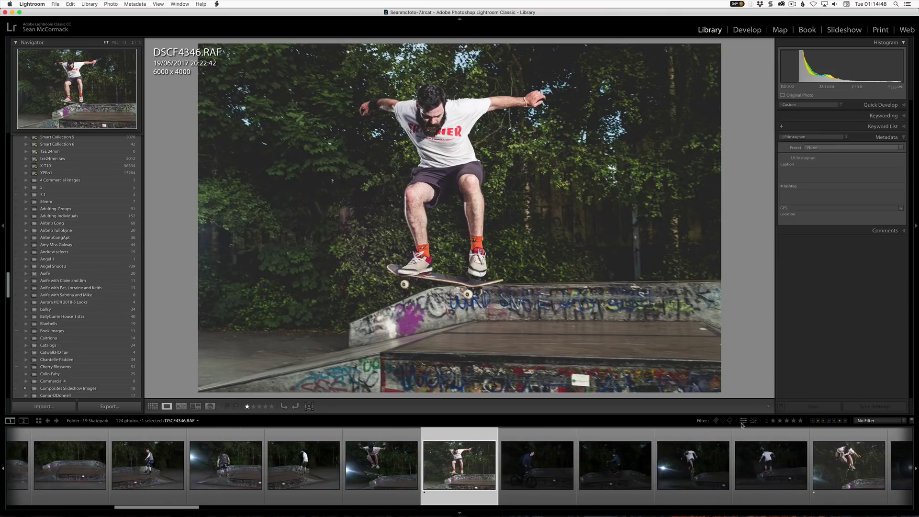
- Start a new smart collection with the rule Has Edits is true
{"action": "left_click", "coordinate": [90, 4]}
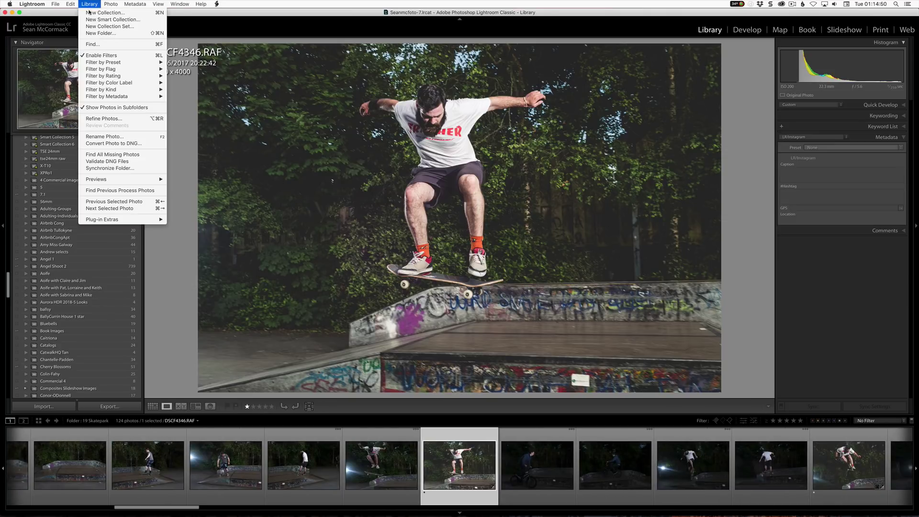
{"action": "left_click", "coordinate": [102, 21]}
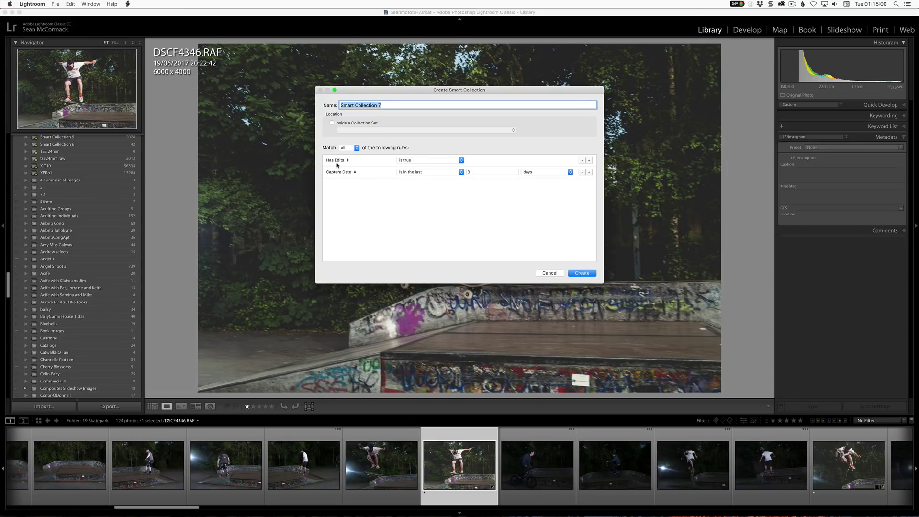
{"action": "left_click", "coordinate": [441, 159]}
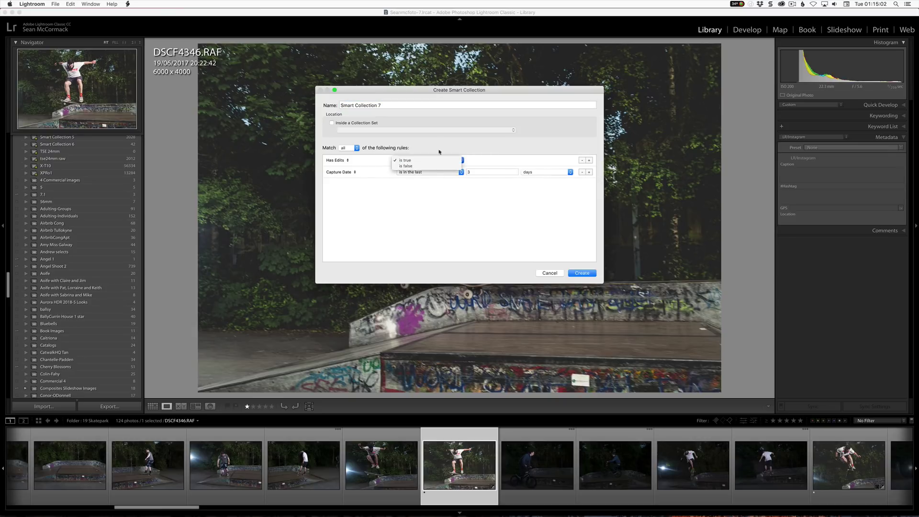
{"action": "left_click", "coordinate": [415, 161]}
{"action": "left_click", "coordinate": [348, 161]}
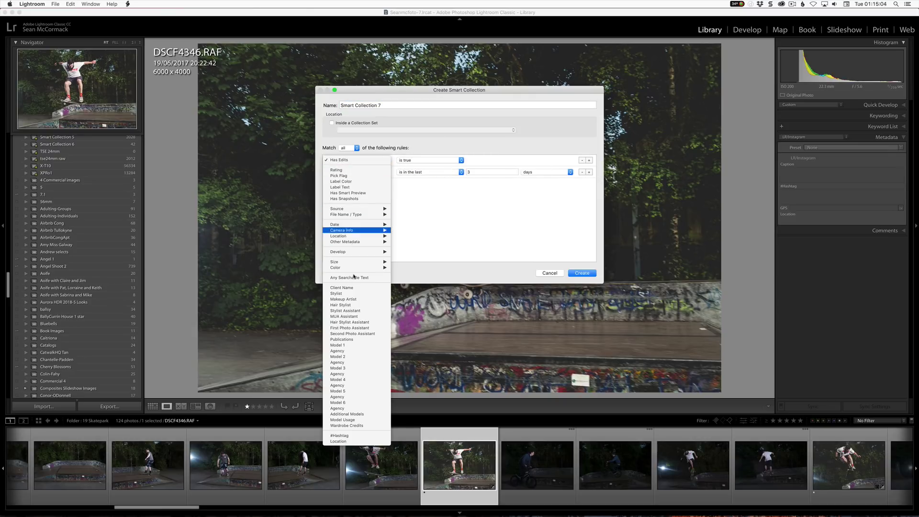
{"action": "mouse_move", "coordinate": [362, 252]}
{"action": "left_click", "coordinate": [437, 229]}
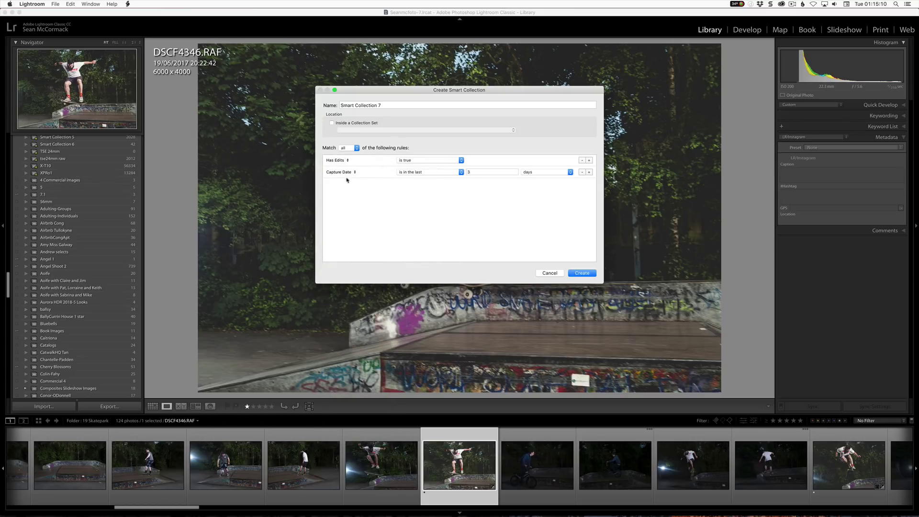
- Add the rule Capture Date is in the last 7 days and create Smart Collection 7
{"action": "left_click", "coordinate": [412, 172]}
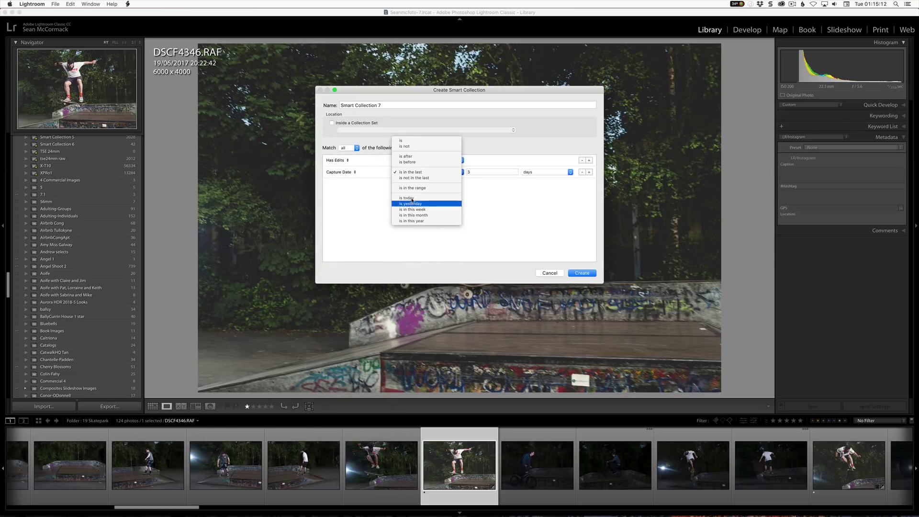
{"action": "left_click", "coordinate": [420, 175]}
{"action": "double_click", "coordinate": [479, 173]}
{"action": "type", "text": "7"}
{"action": "key", "text": "Tab"}
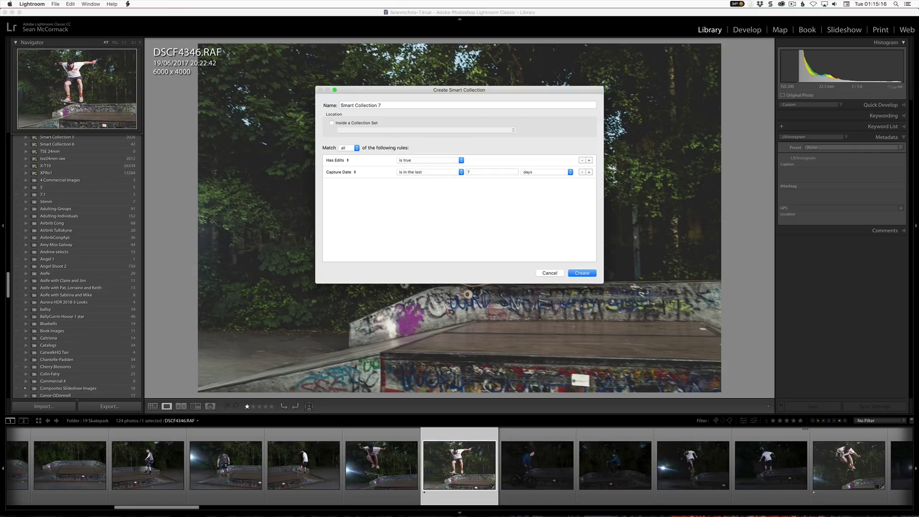
{"action": "key", "text": "Return"}
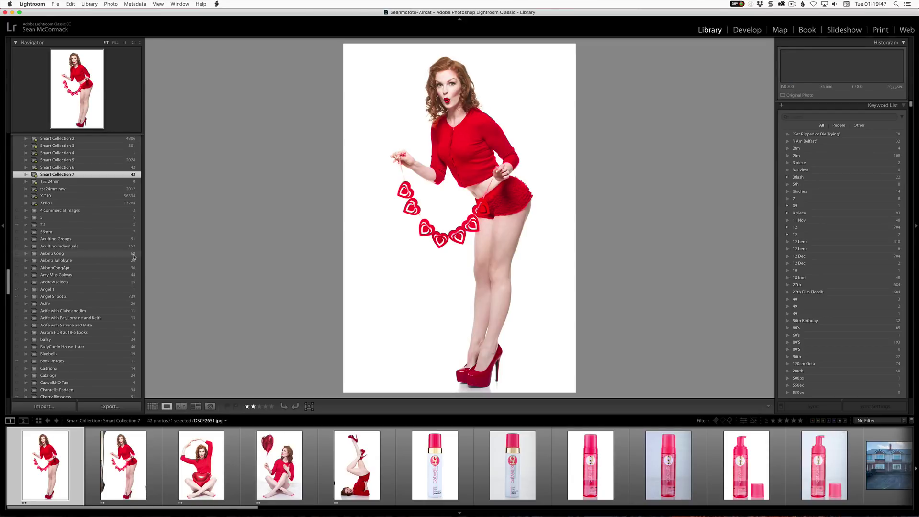
- Bring the Folders panel into view and activate its search field to filter folders by 'ciara'
{"action": "scroll", "coordinate": [51, 255], "scroll_direction": "up", "scroll_amount": 10}
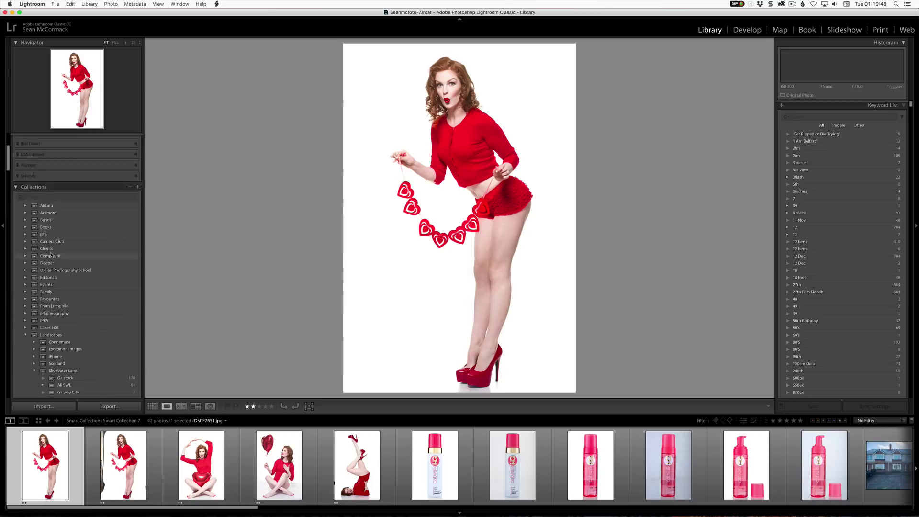
{"action": "scroll", "coordinate": [52, 255], "scroll_direction": "down", "scroll_amount": 3}
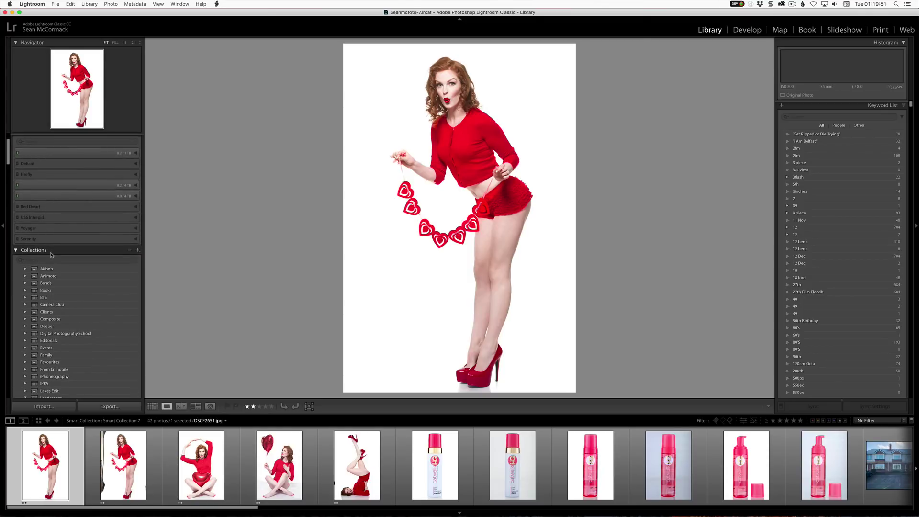
{"action": "scroll", "coordinate": [51, 255], "scroll_direction": "up", "scroll_amount": 3}
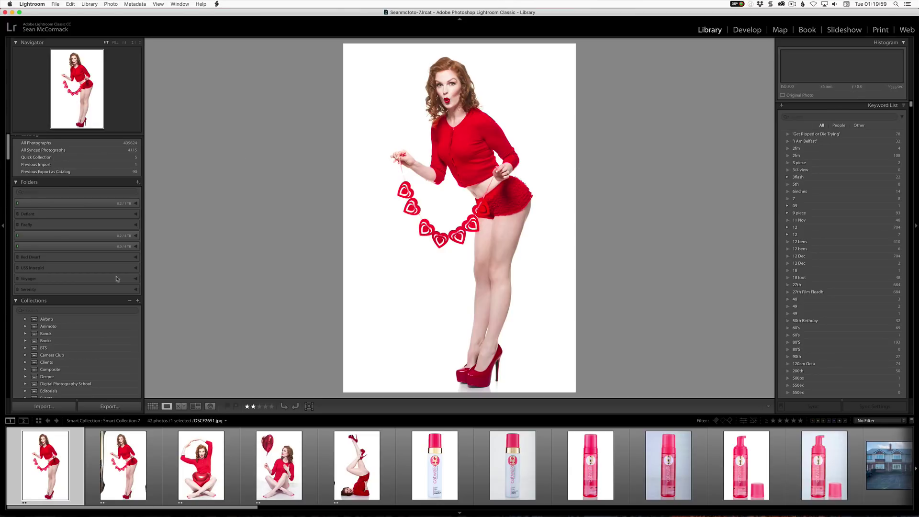
{"action": "left_click", "coordinate": [52, 192]}
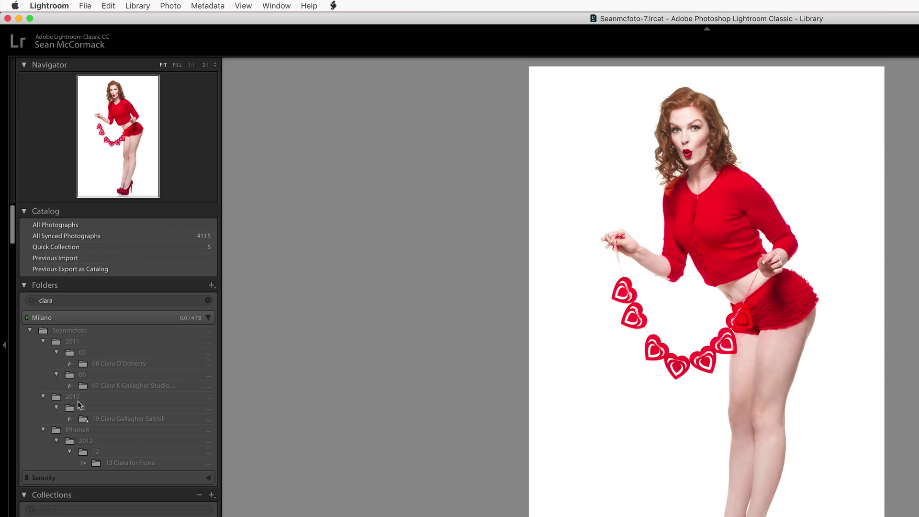
- Check the Salthill folder's context menu, then bring up the All / Favorite Folders filter choice
{"action": "right_click", "coordinate": [81, 420]}
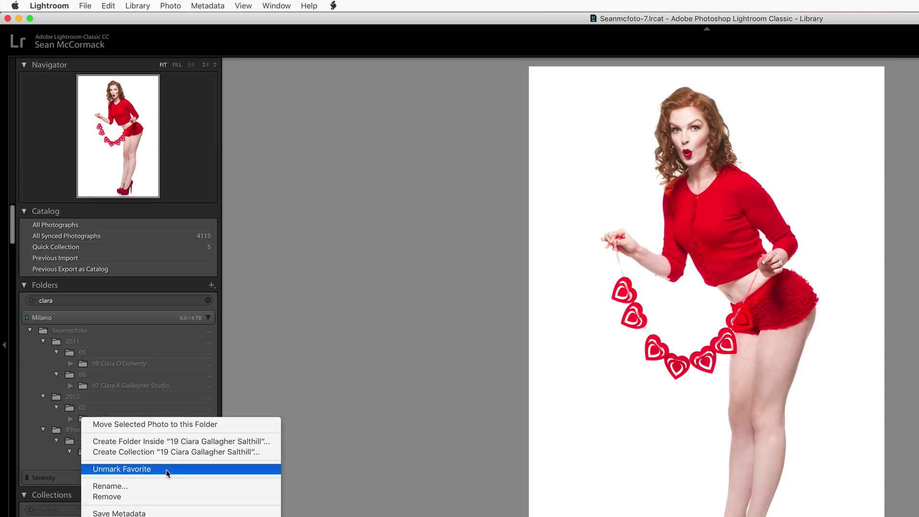
{"action": "left_click", "coordinate": [236, 370]}
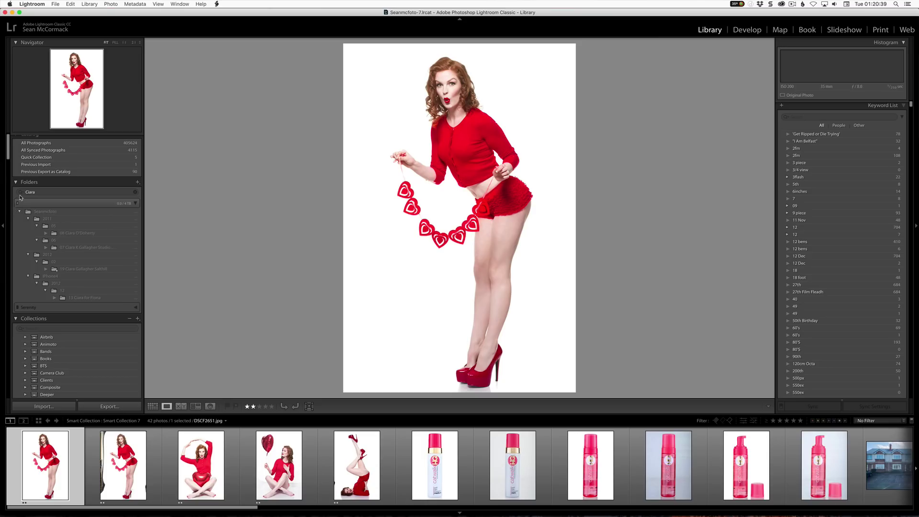
{"action": "left_click", "coordinate": [20, 192]}
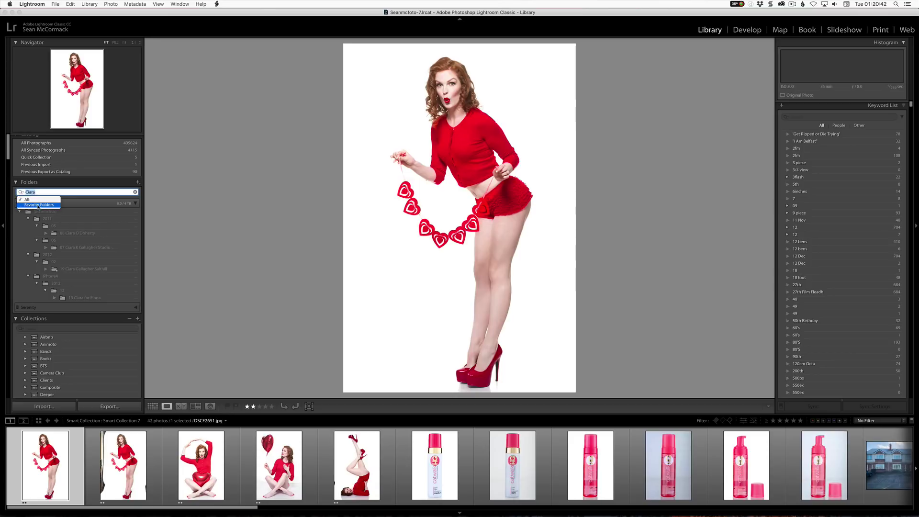
{"action": "left_click", "coordinate": [75, 194]}
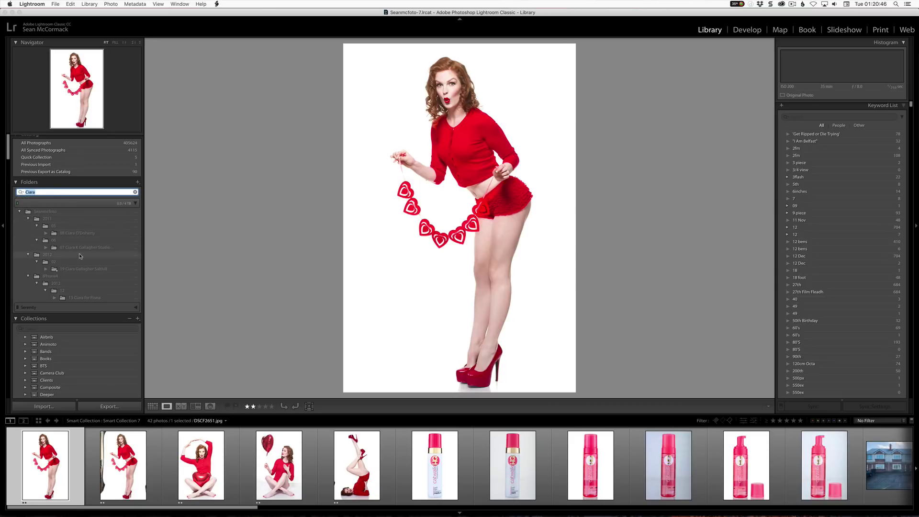
{"action": "left_click", "coordinate": [98, 271]}
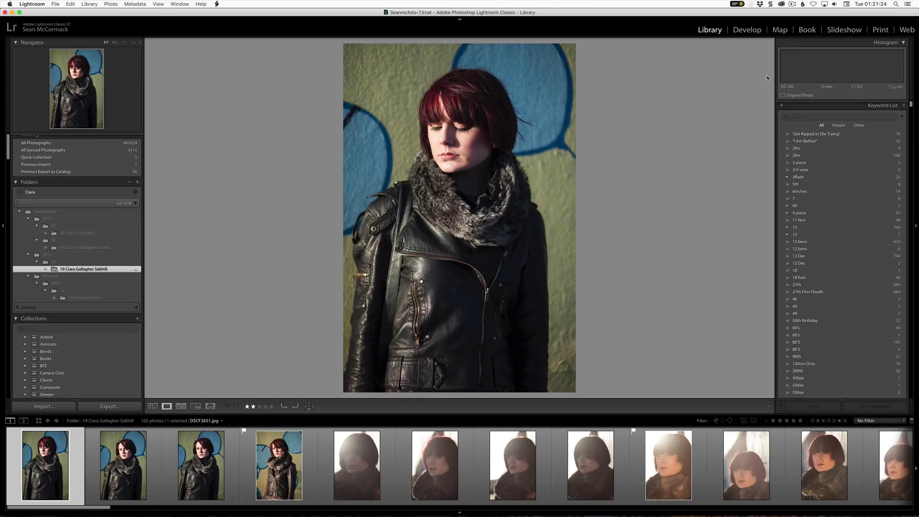
- In the Map module, rotate the first photo clockwise to upright portrait
{"action": "left_click", "coordinate": [780, 30]}
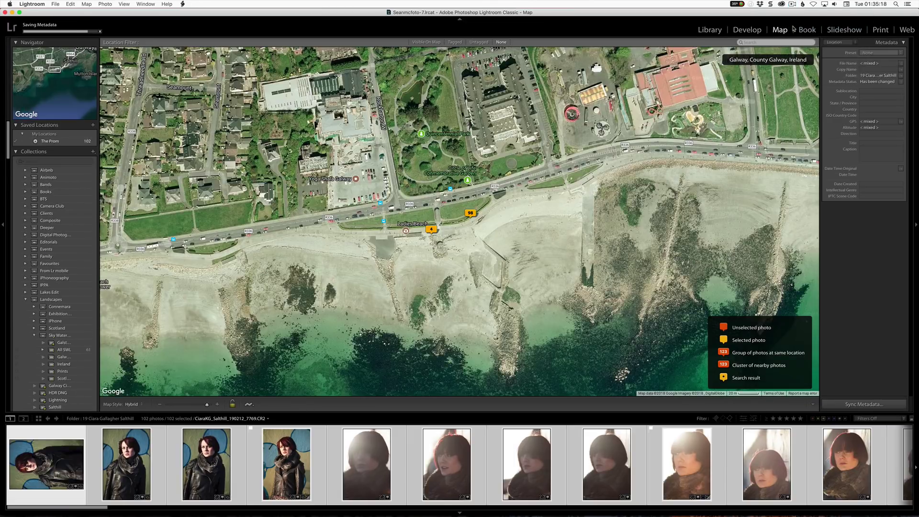
{"action": "left_click", "coordinate": [71, 437]}
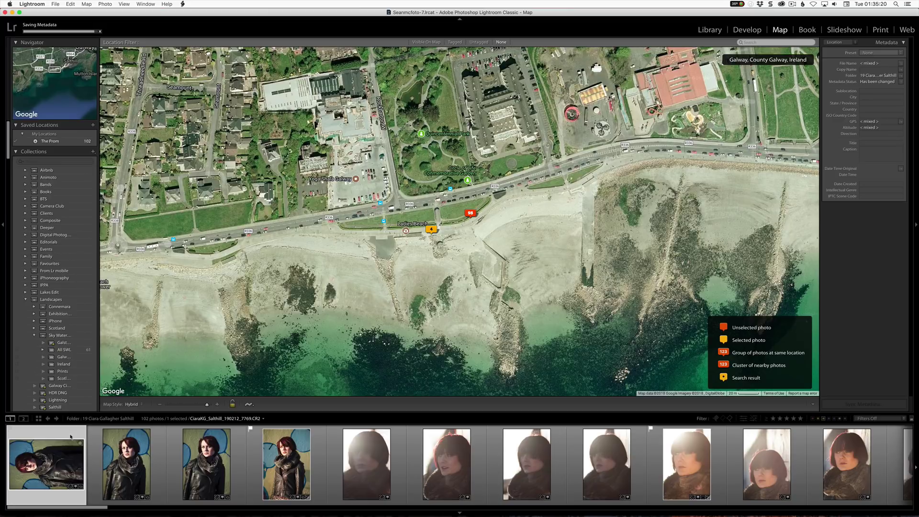
{"action": "key", "text": "super+bracketright"}
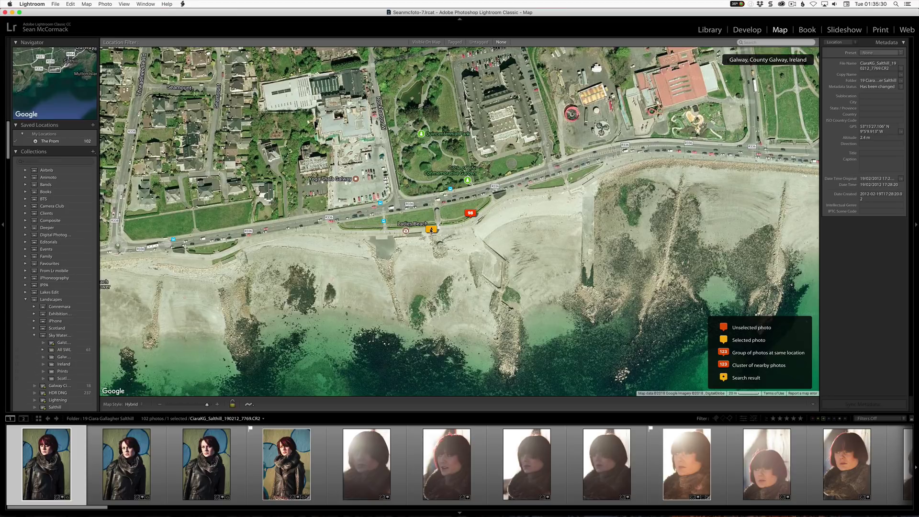
- Preview the four photos at the 4 map marker and create a collection from them
{"action": "left_click", "coordinate": [432, 230]}
{"action": "left_click", "coordinate": [431, 229]}
{"action": "mouse_move", "coordinate": [431, 230]}
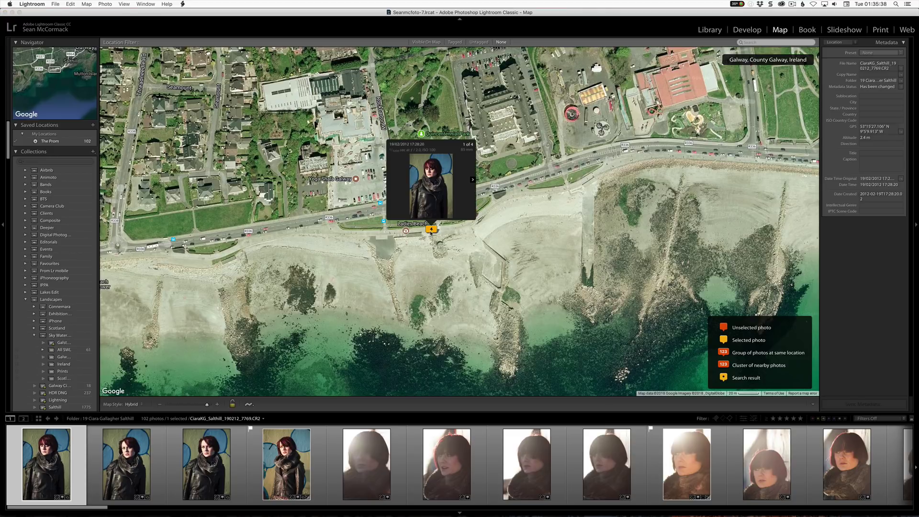
{"action": "right_click", "coordinate": [431, 229]}
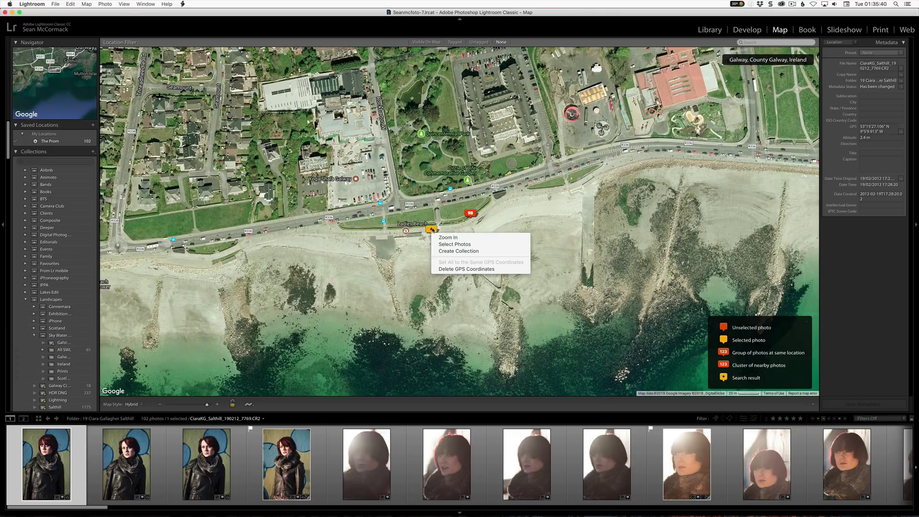
{"action": "left_click", "coordinate": [468, 252]}
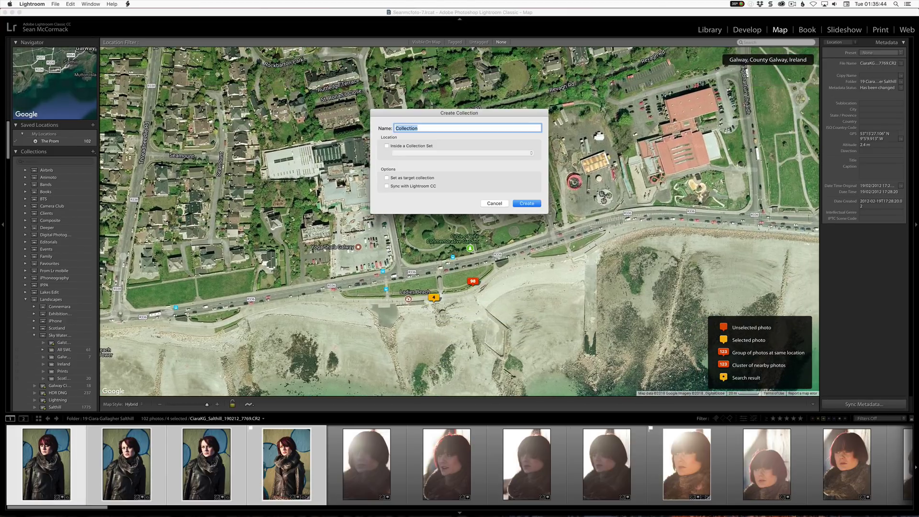